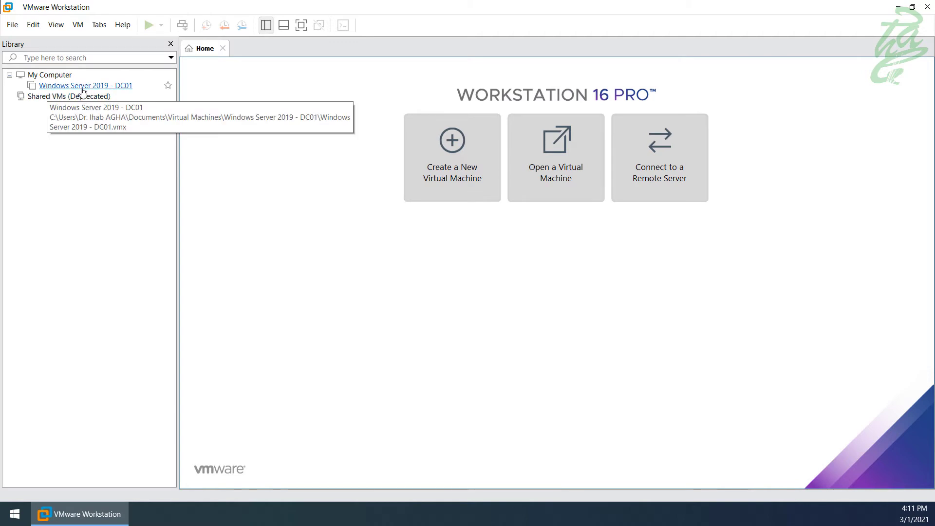
- Open the Windows Server 2019 - DC01 VM's settings at the CD/DVD (SATA) hardware entry
click(122, 91)
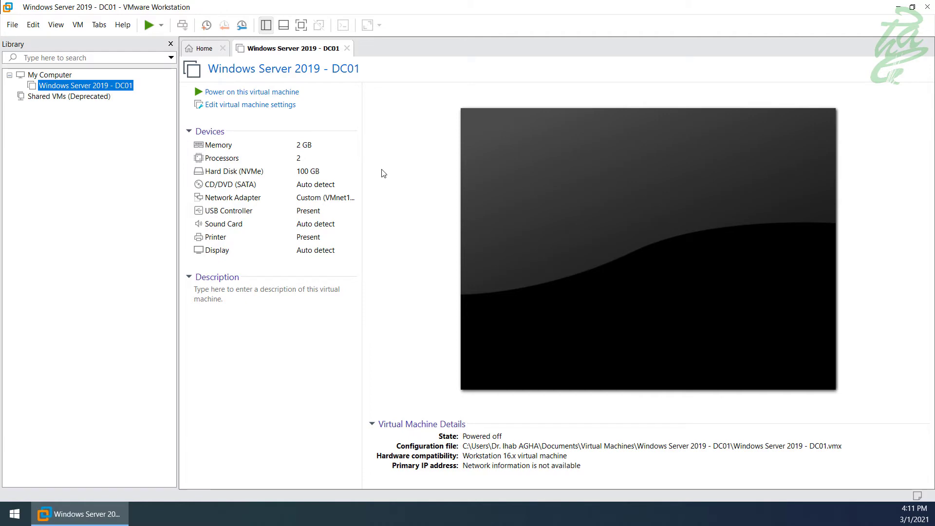
click(271, 110)
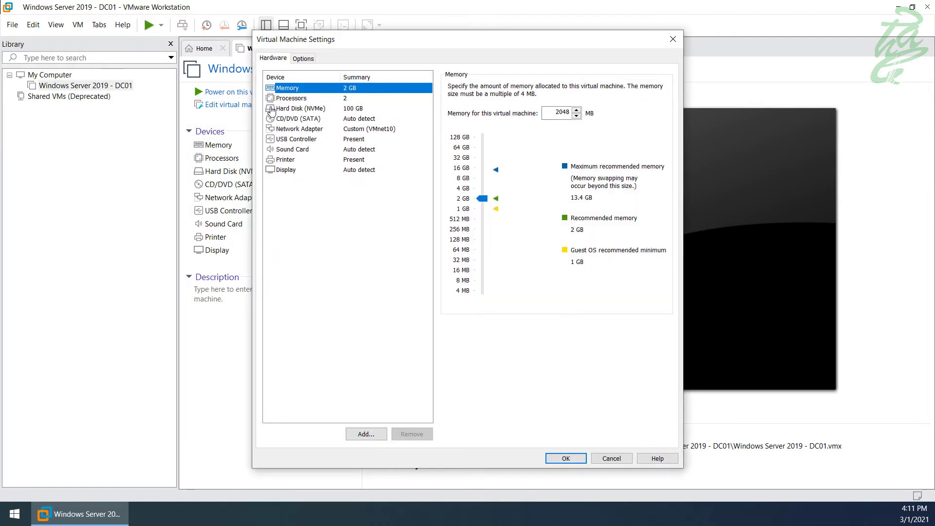
click(314, 120)
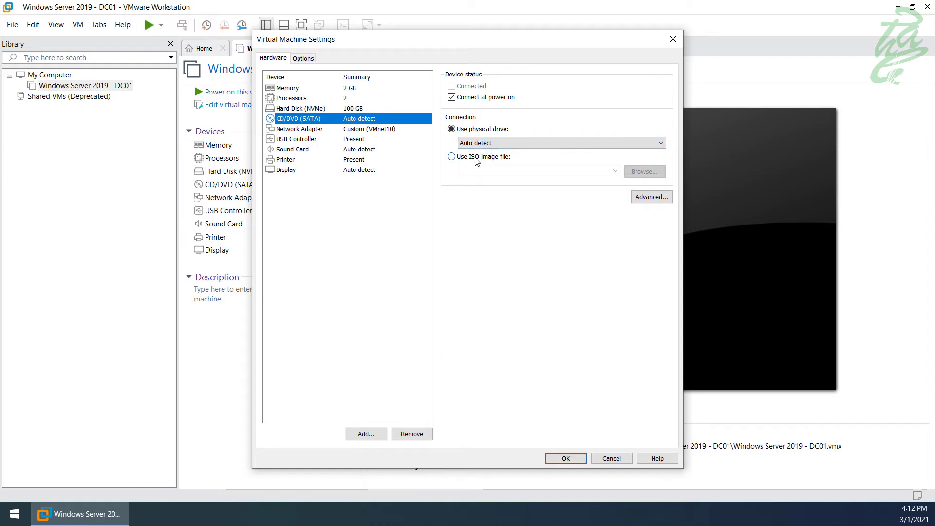
- Point DC01's CD/DVD drive at Desktop > Requirements > SVR2019DC.iso and save the settings
click(472, 159)
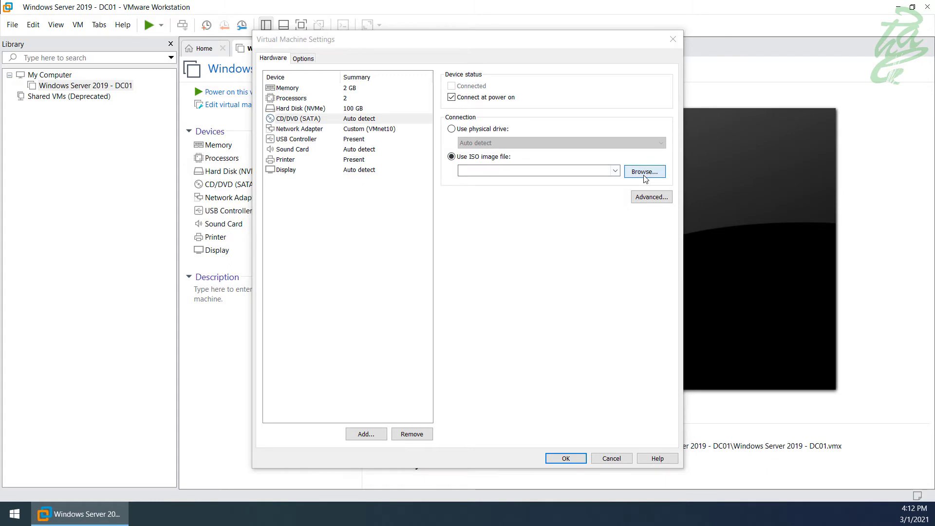
click(645, 177)
scroll(345, 189, down, 4)
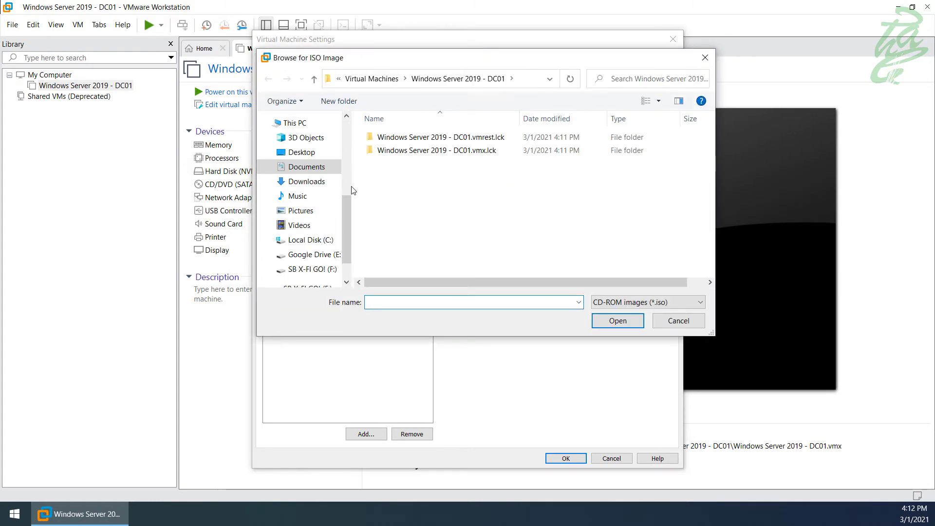
scroll(354, 203, up, 1)
scroll(348, 200, up, 4)
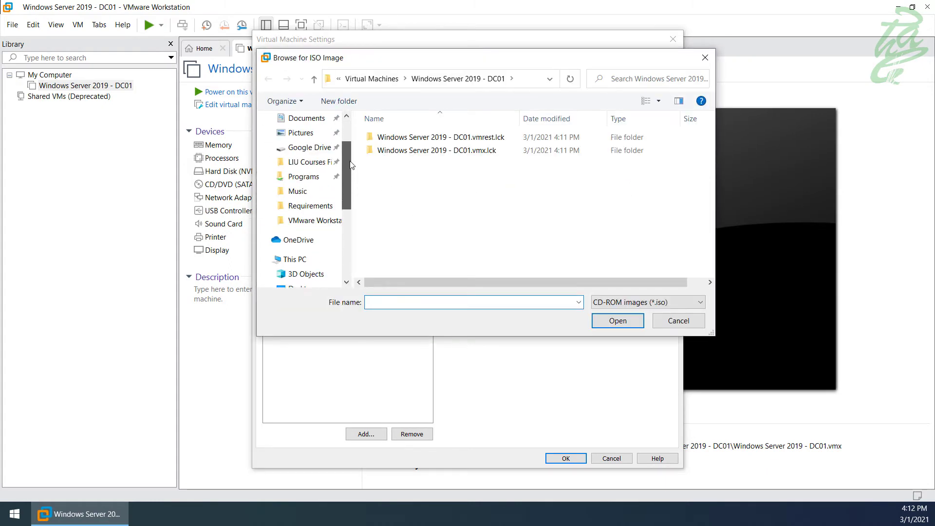
click(302, 143)
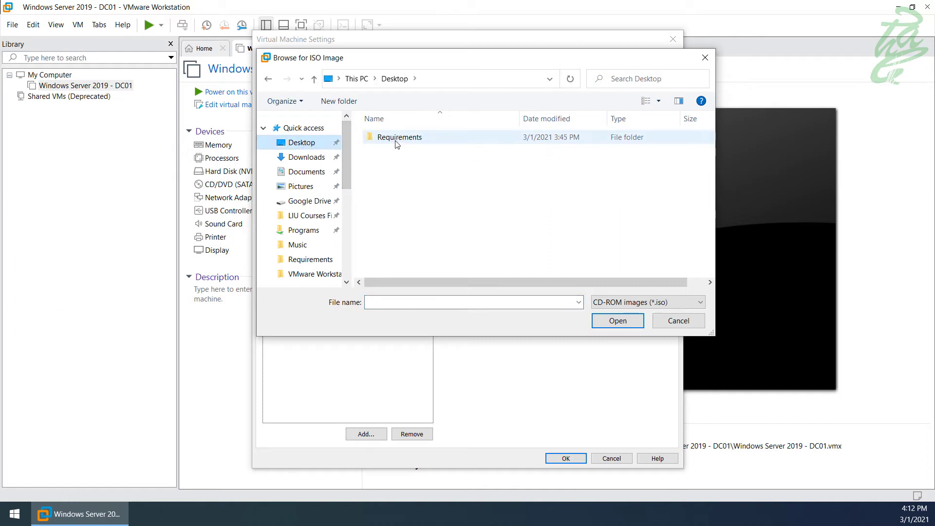
double_click(397, 141)
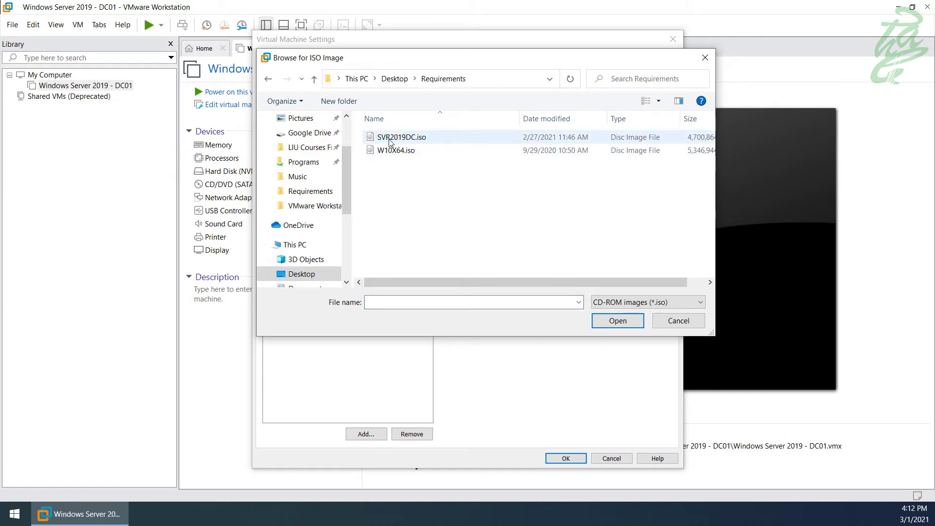
click(390, 141)
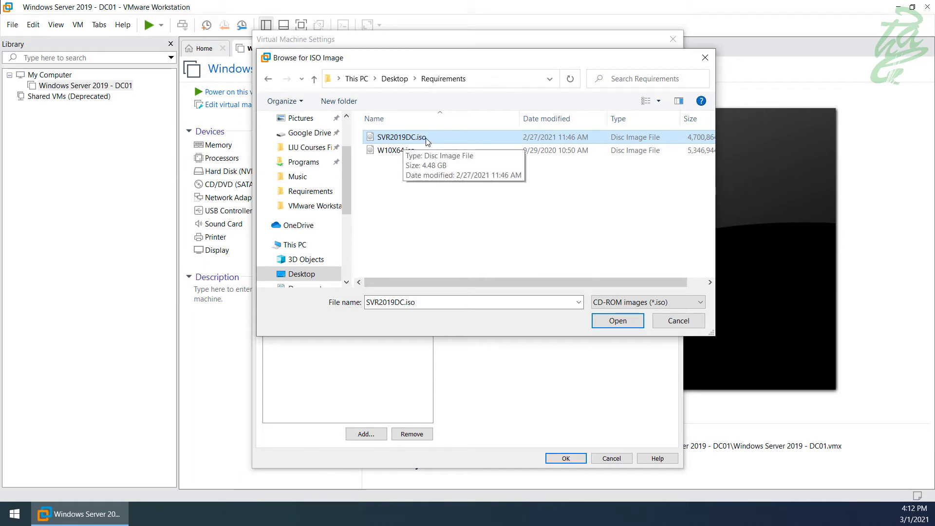
double_click(430, 139)
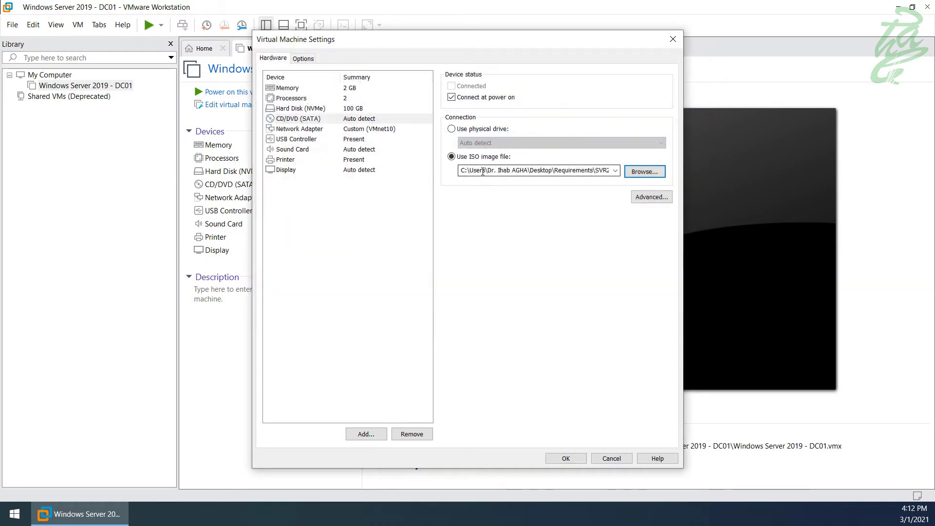
click(564, 457)
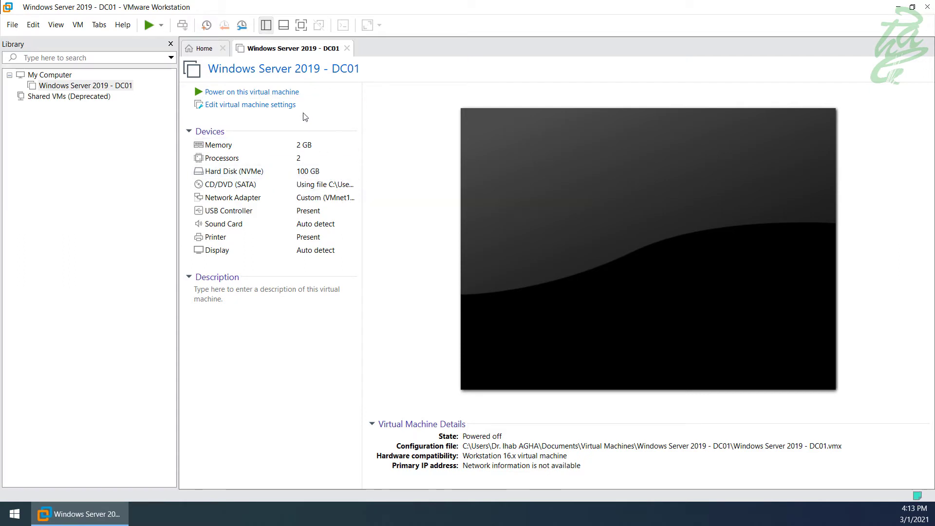
- Power on DC01, boot it from the installation disc, and switch to full screen
click(292, 93)
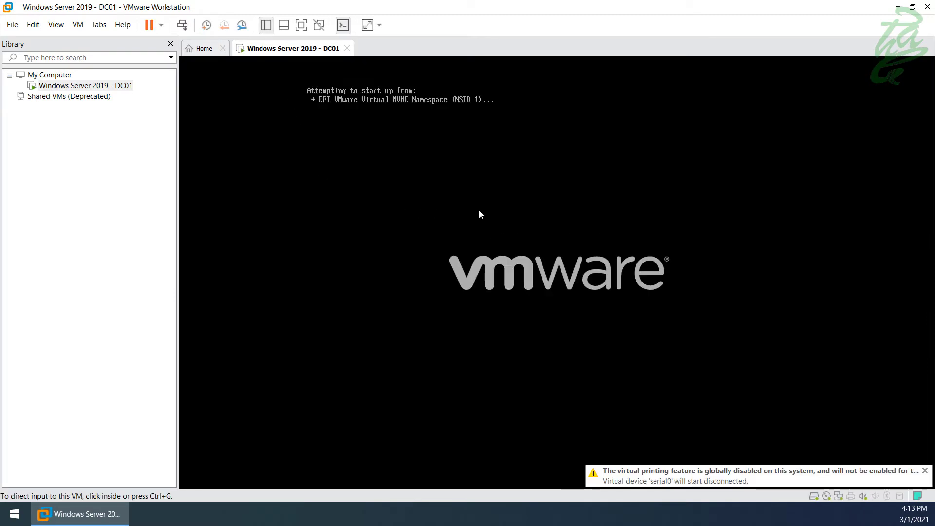
click(480, 214)
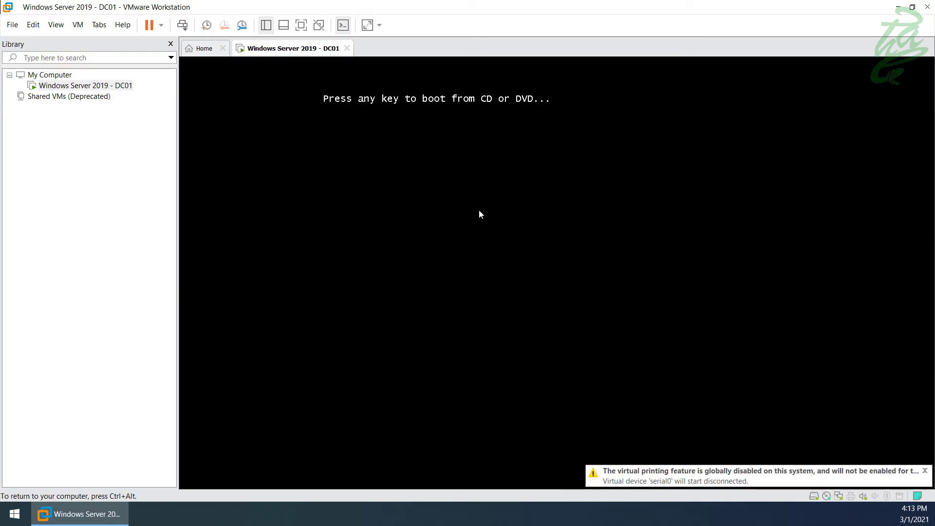
key(Return)
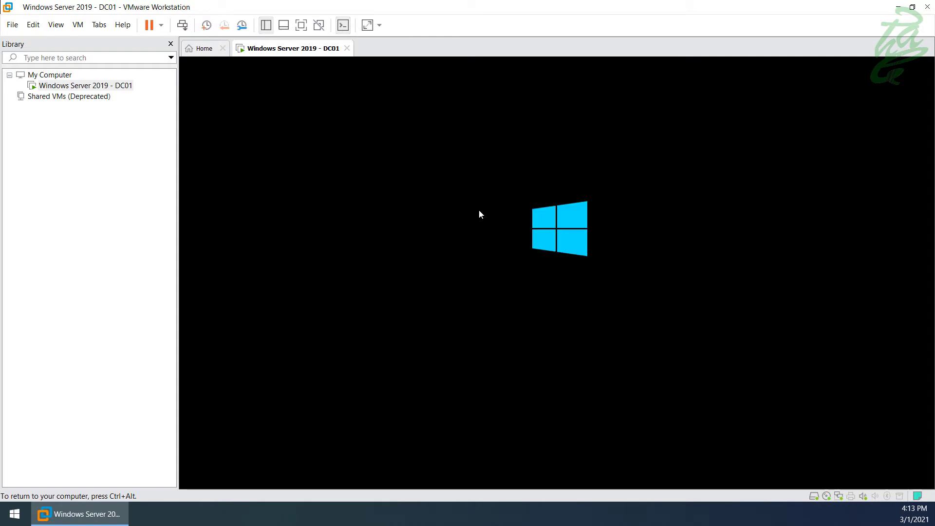
key(ctrl+alt)
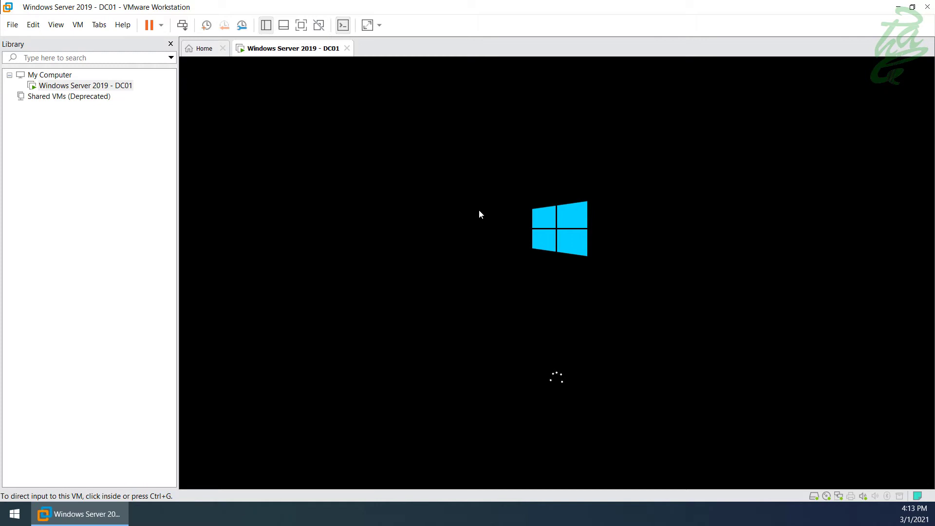
key(ctrl+alt+Return)
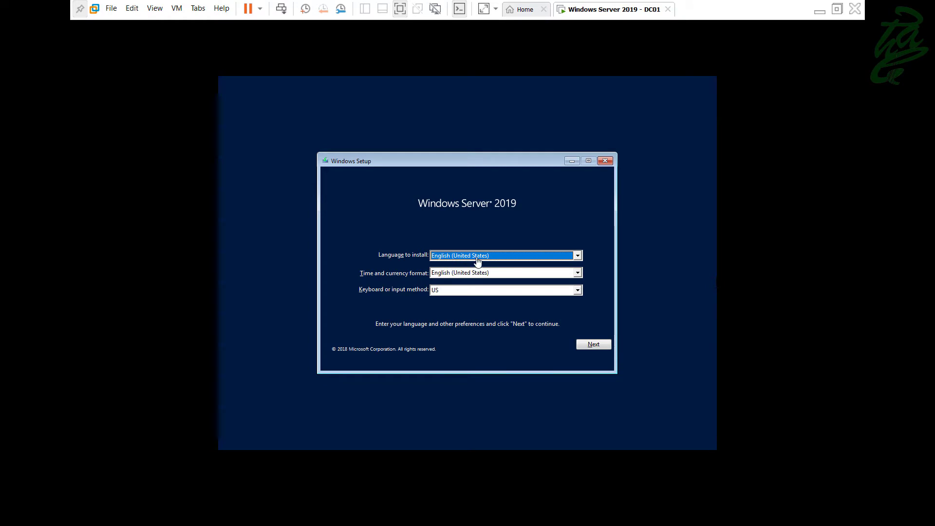
- Keep the English (United States) language defaults and start the Windows Server 2019 installation
click(592, 350)
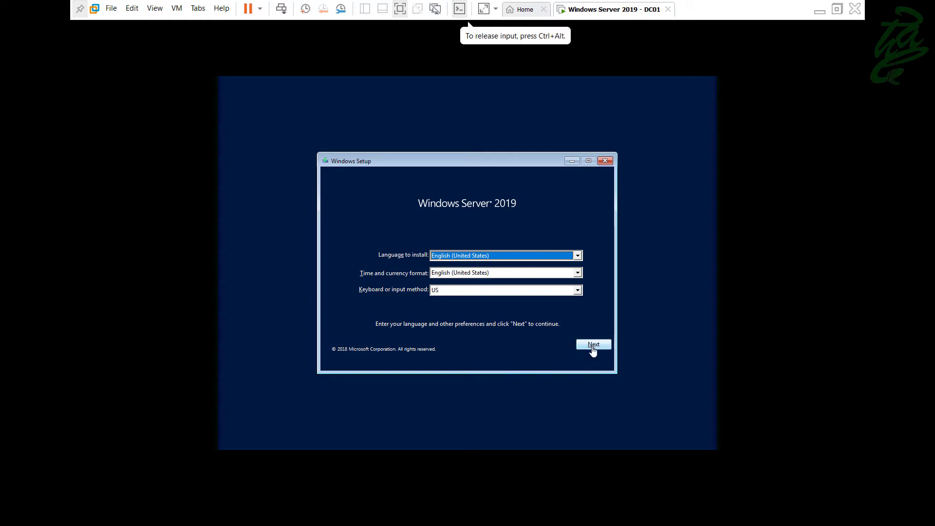
click(593, 347)
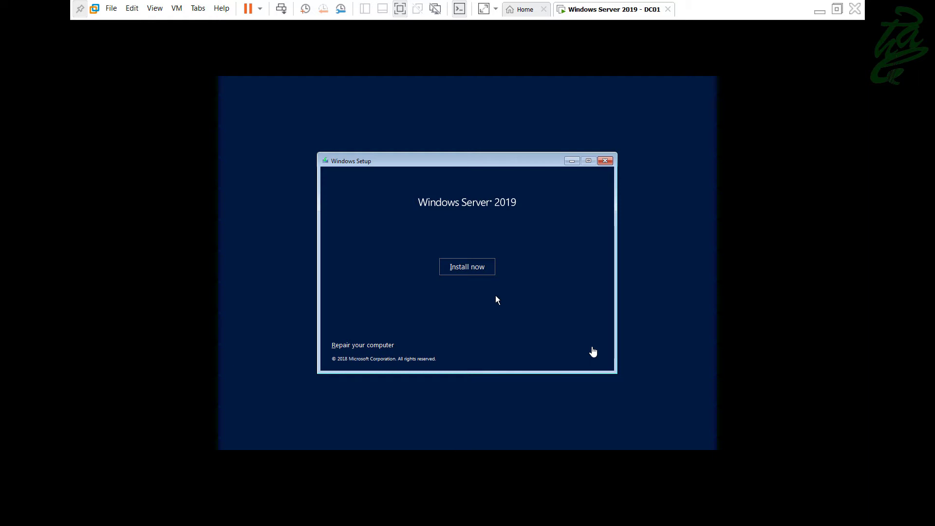
click(479, 272)
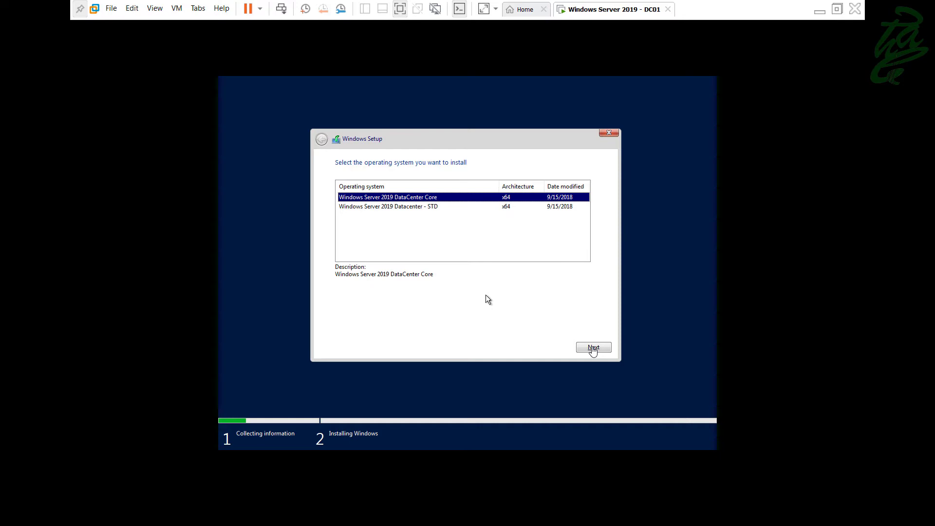
- Pick Windows Server 2019 Datacenter - STD, accept the license terms, and choose Custom install
key(Down)
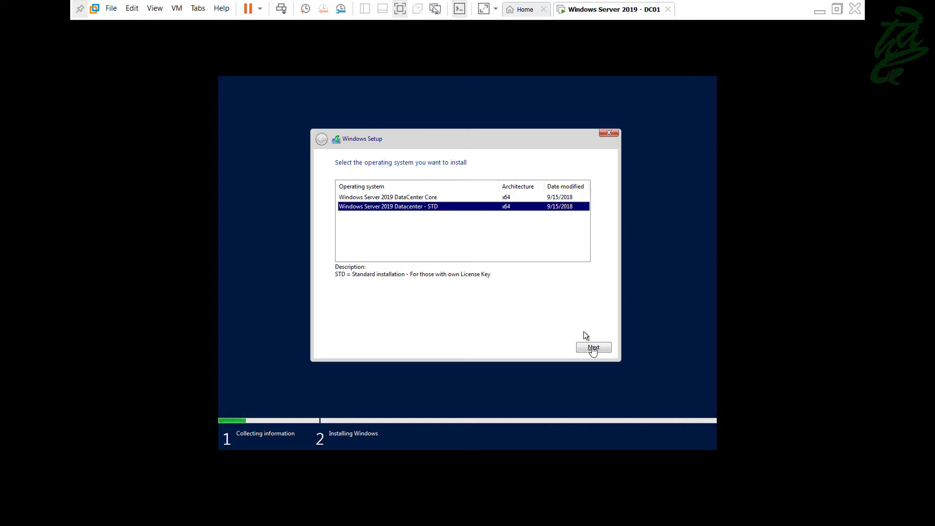
click(603, 348)
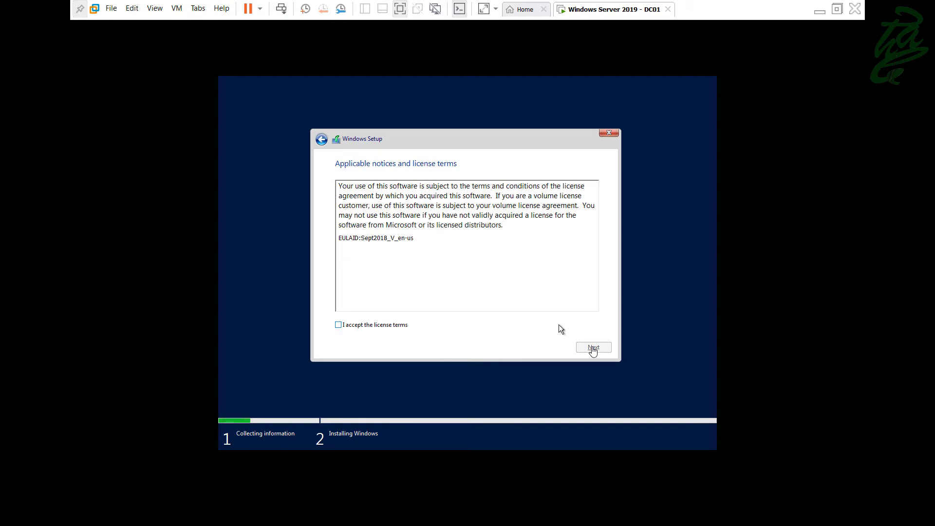
click(376, 332)
click(603, 349)
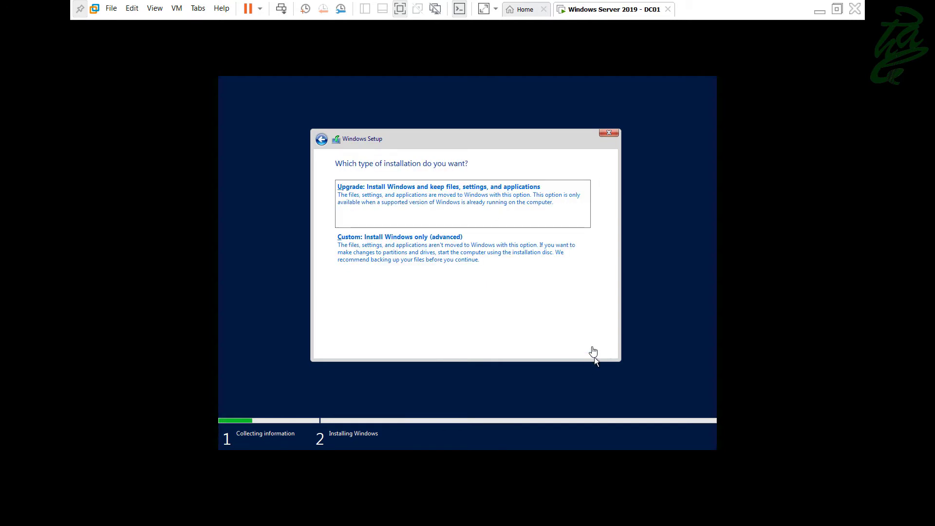
click(394, 260)
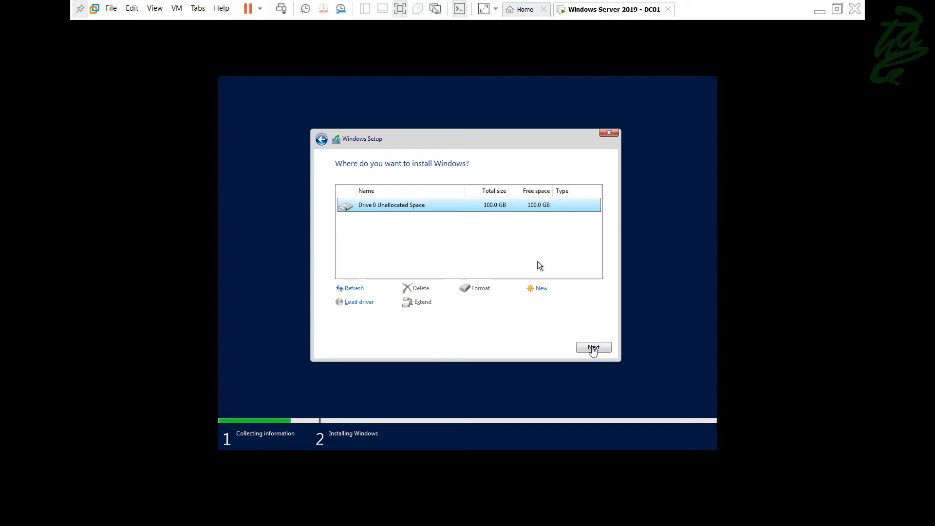
- Skip creating a partition and install Windows onto Drive 0's 100 GB unallocated space
click(539, 289)
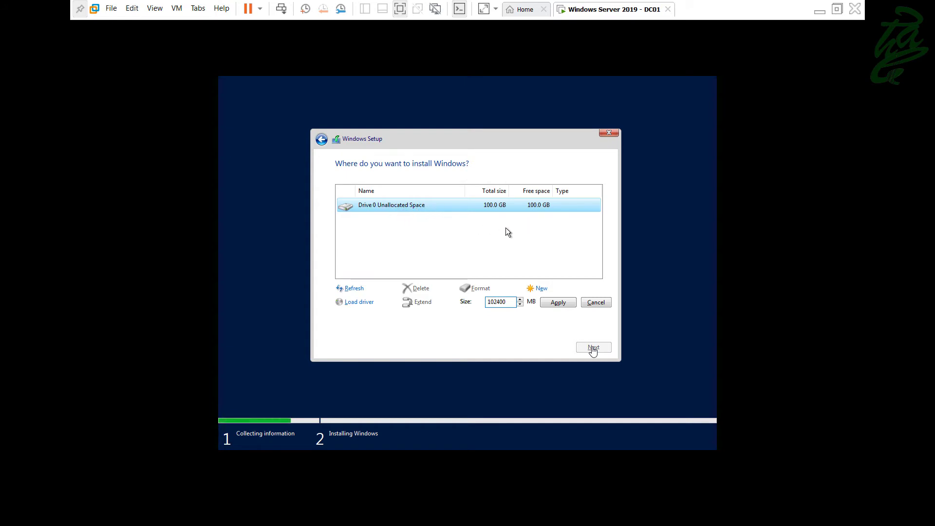
click(602, 303)
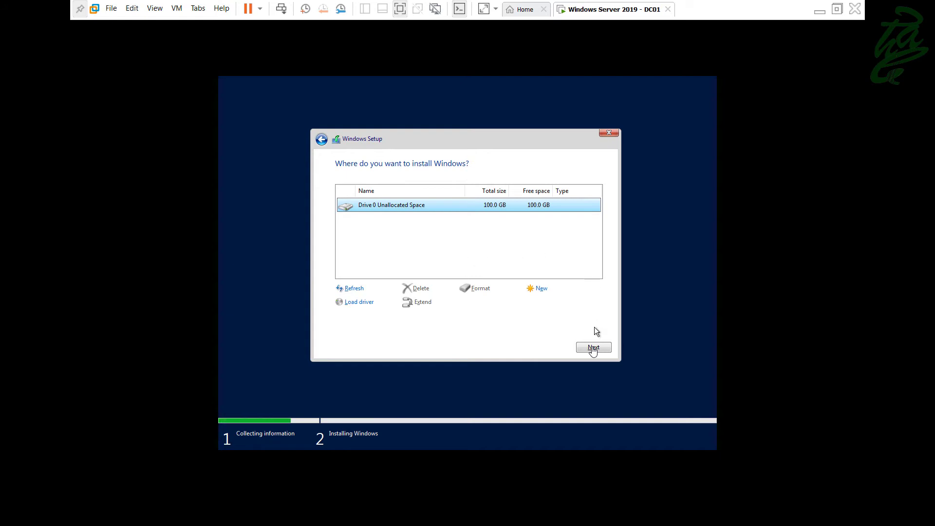
click(594, 347)
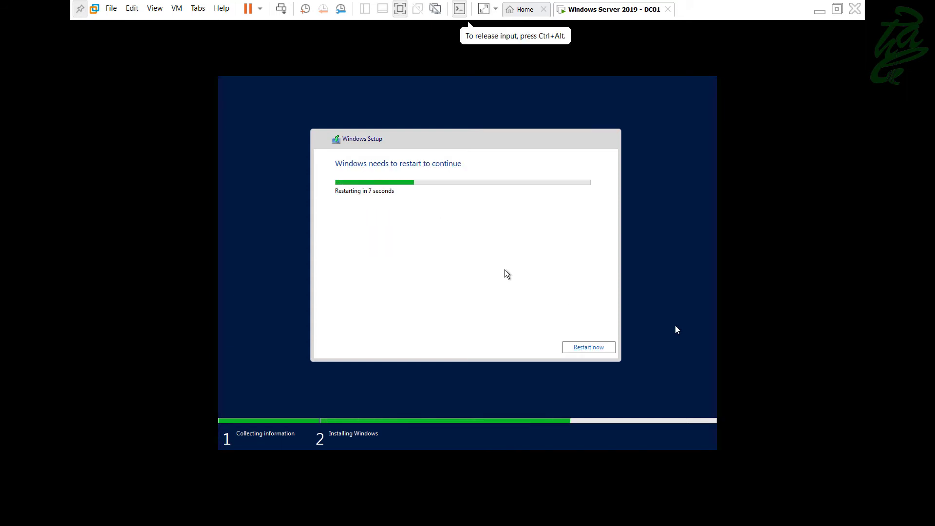
- Choose Restart now so the guest reboots into the Customize settings screen
click(590, 351)
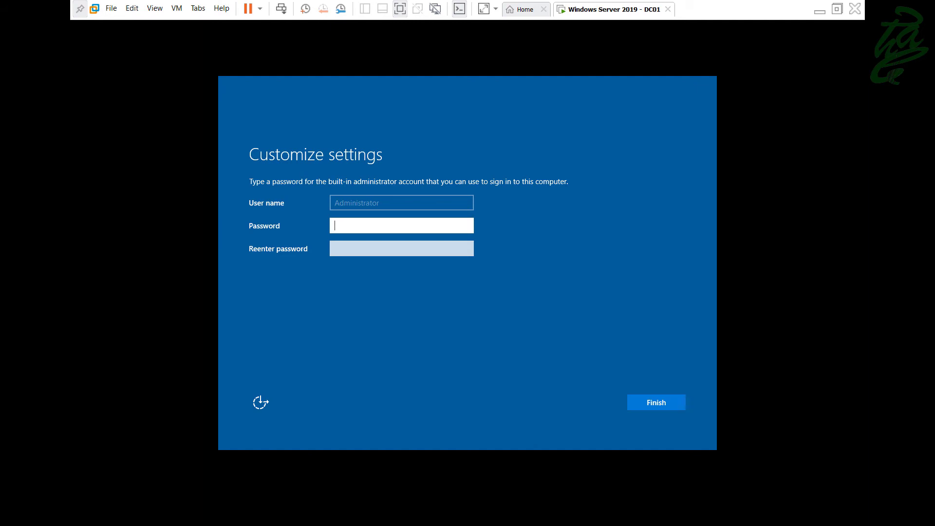
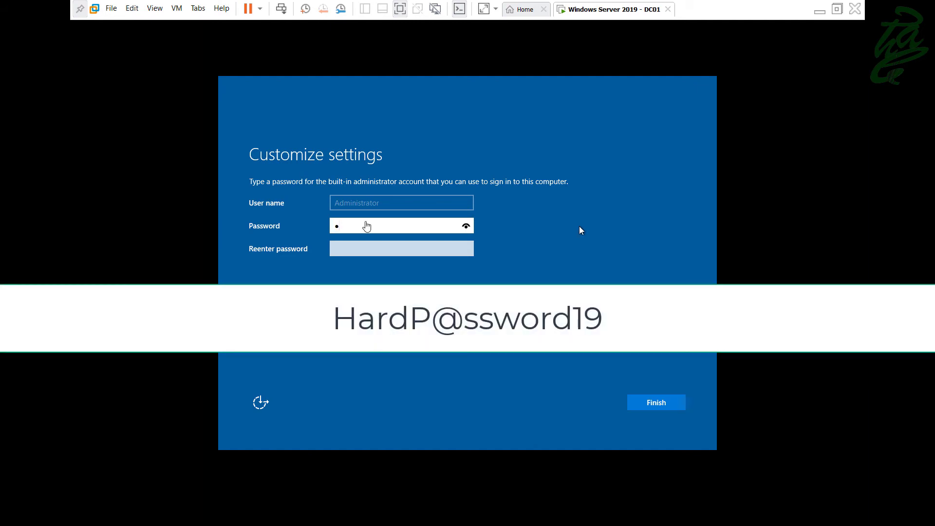
- Enter and re-enter the Administrator password, reveal both to verify, and click Finish
click(465, 227)
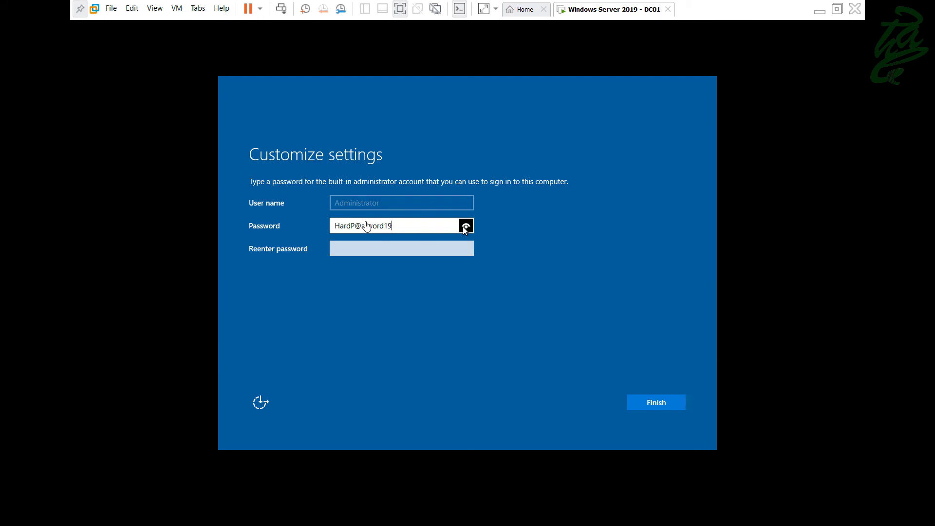
click(437, 249)
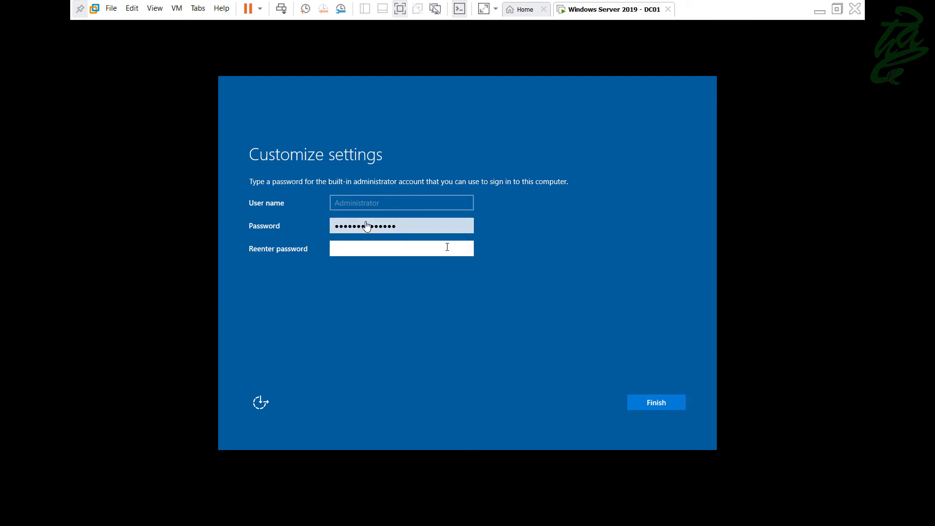
click(466, 249)
click(649, 410)
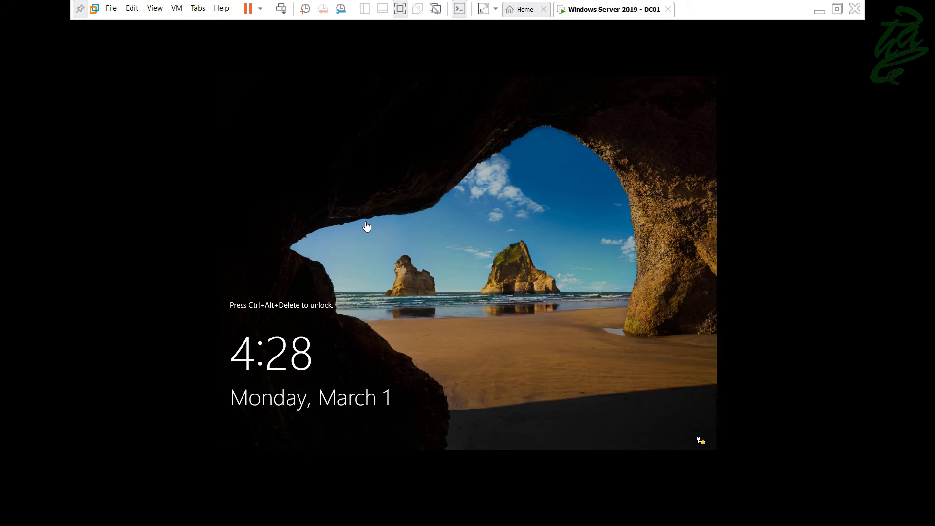
- Unlock DC01's lock screen and sign in with the Administrator password
click(367, 226)
click(366, 226)
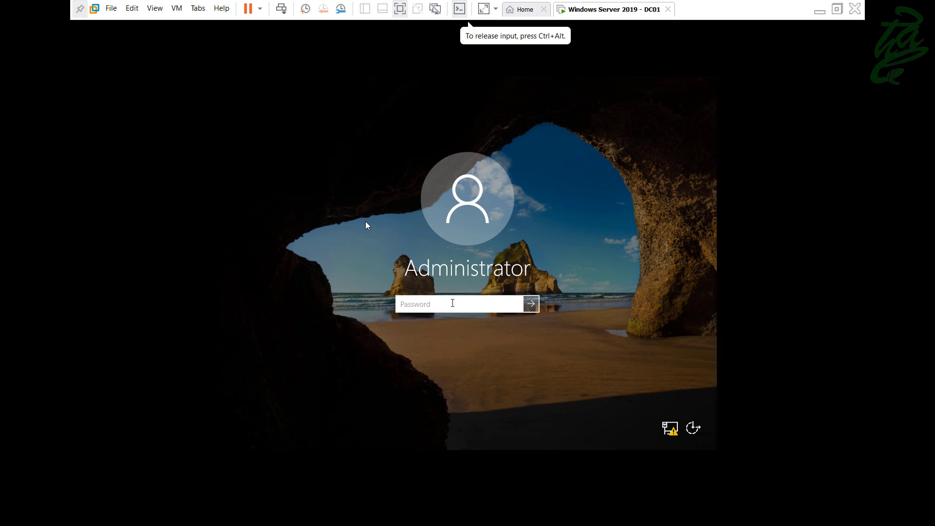
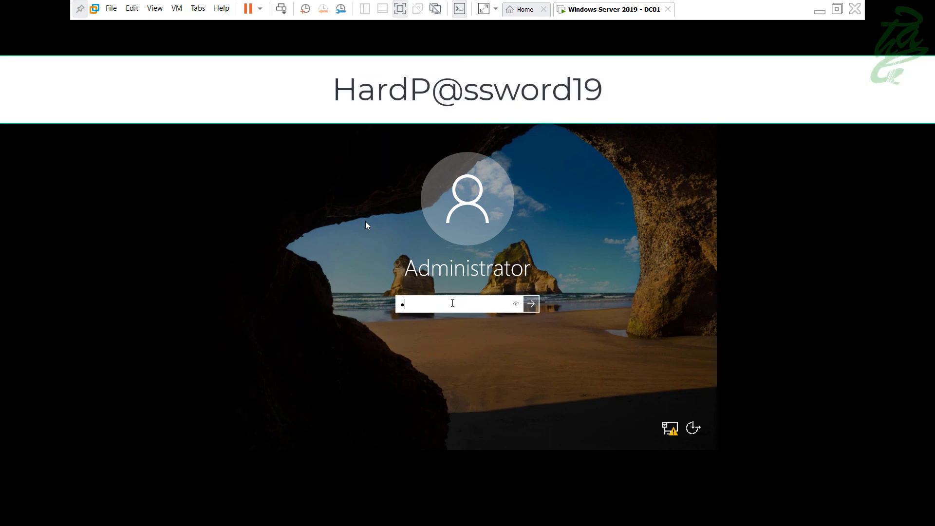
key(Return)
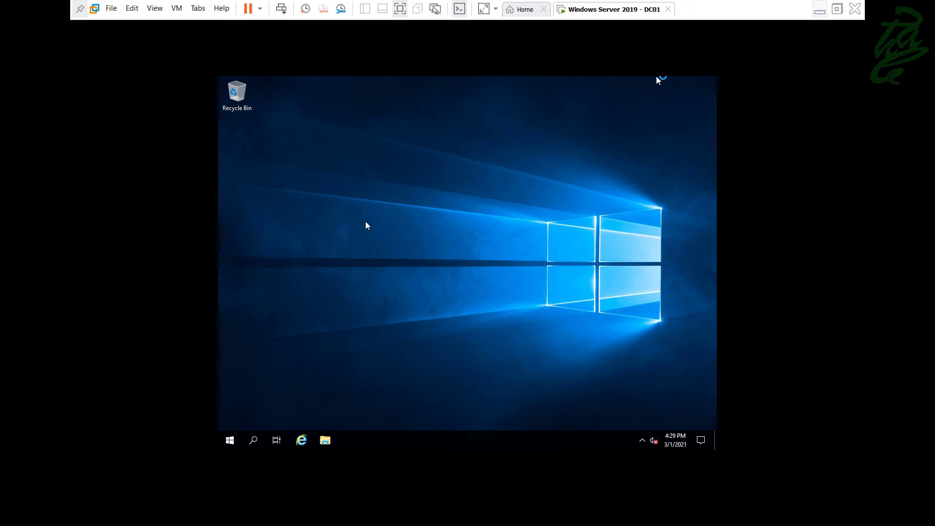
- Restore the DC01 window from the taskbar, exit full screen, and return input to the guest
click(819, 9)
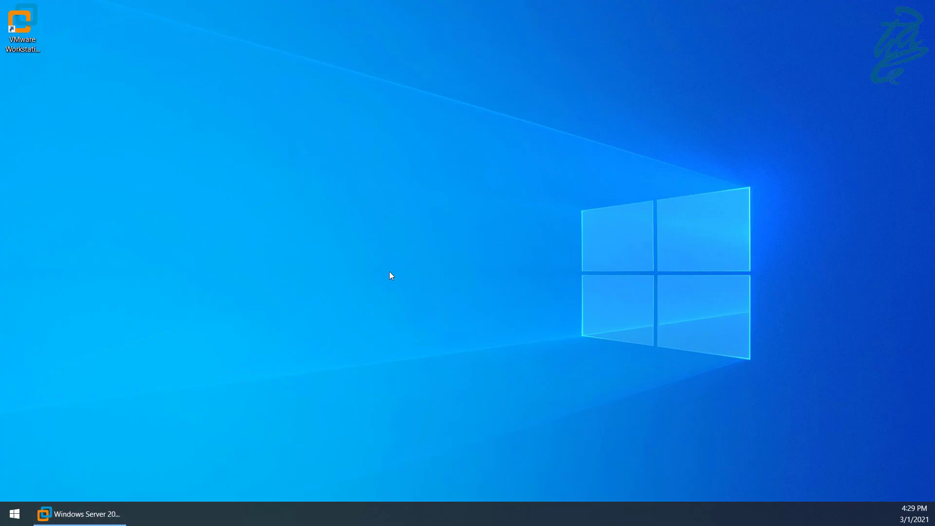
drag(333, 136, 772, 446)
click(98, 514)
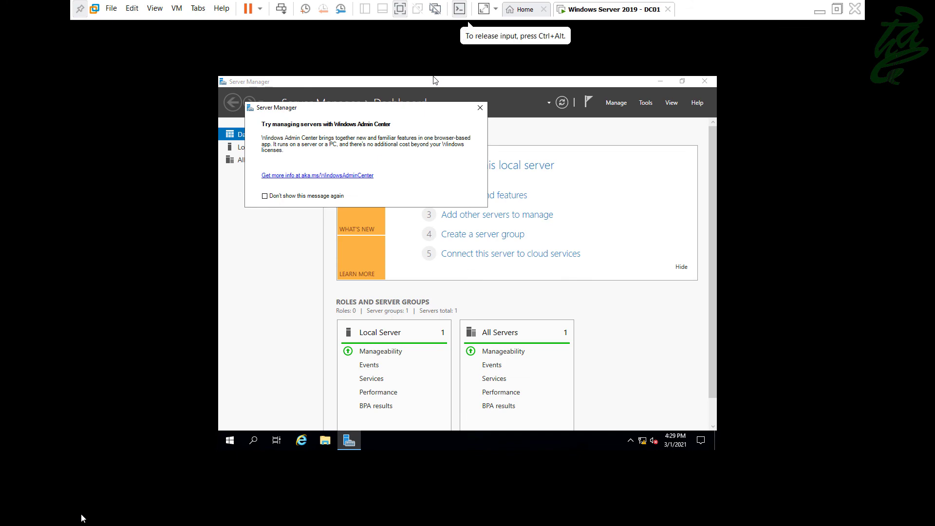
key(ctrl+alt+Return)
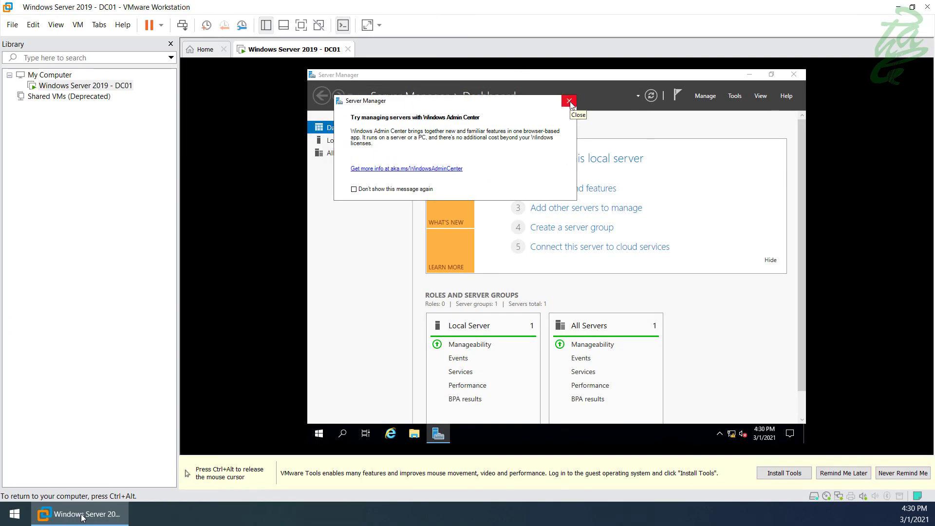
key(ctrl+alt)
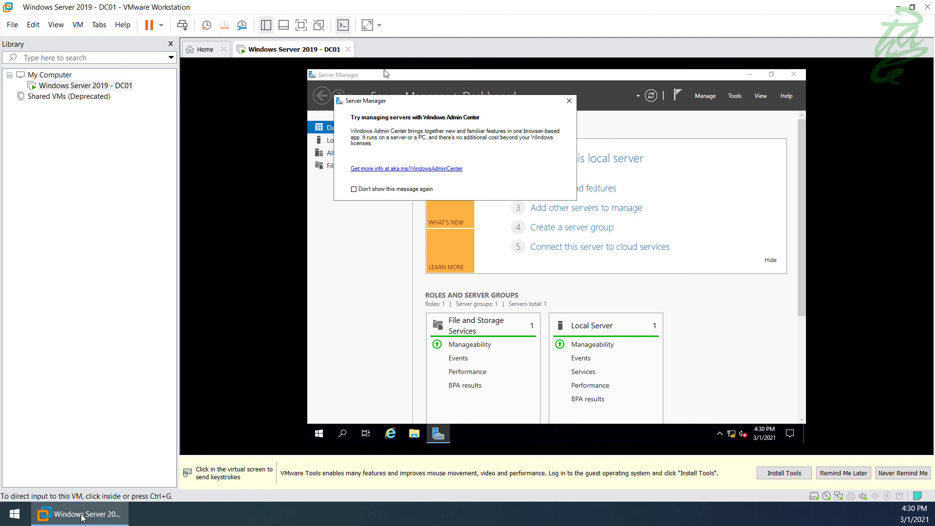
key(ctrl+g)
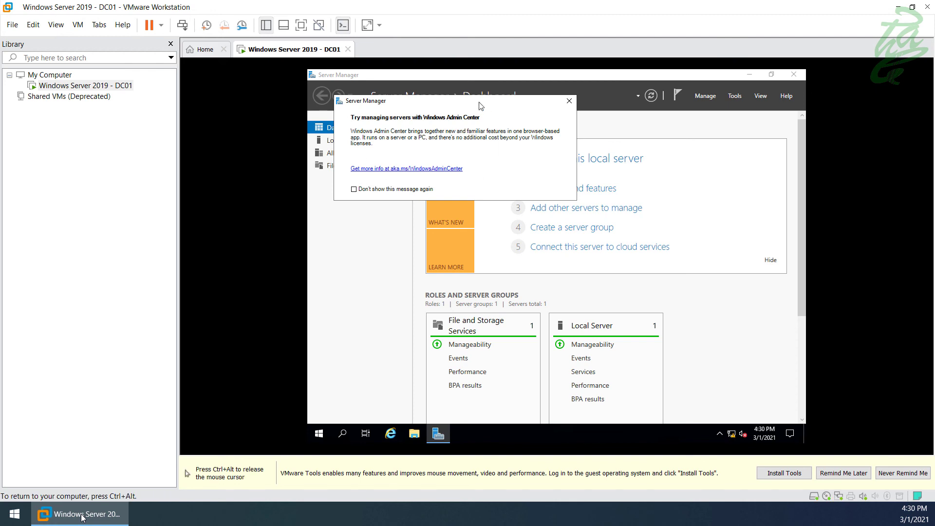
- From DC01's Start menu choose Power > Shut down, keeping Other (Unplanned) as the reason
click(320, 435)
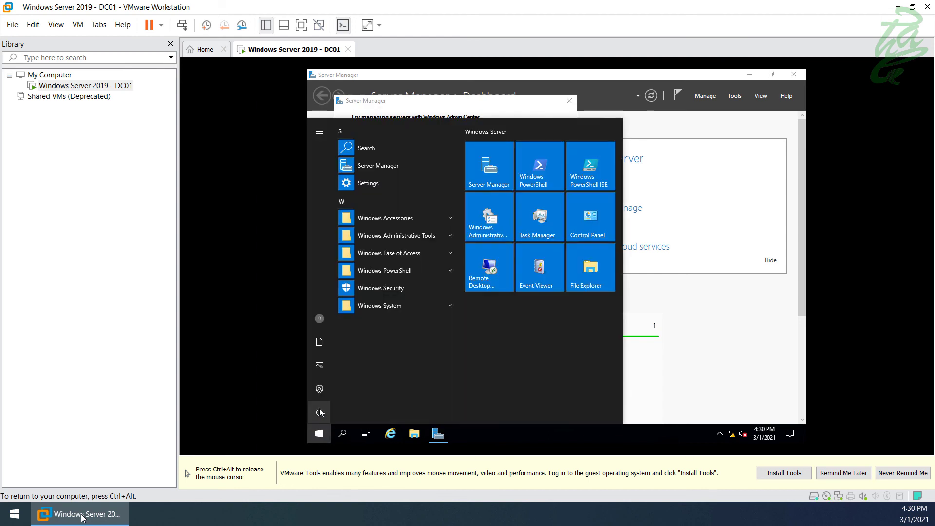
click(320, 412)
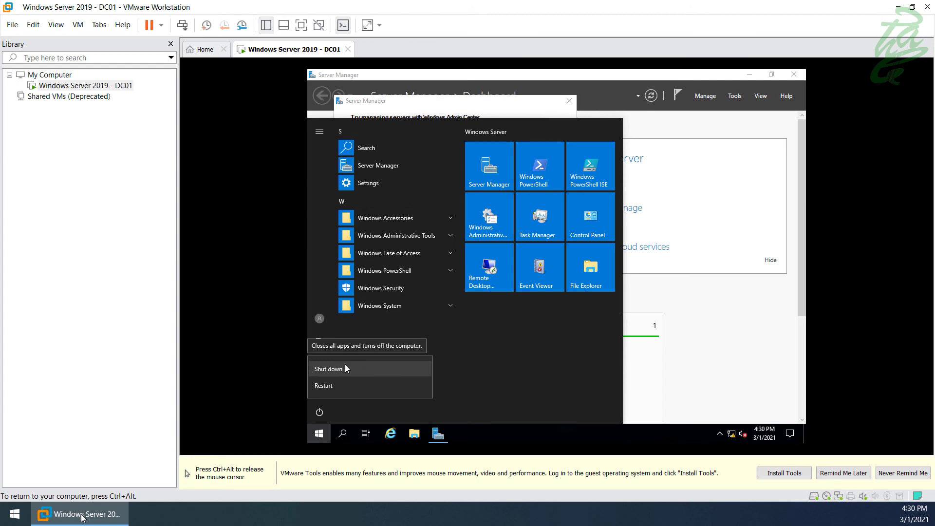
click(348, 371)
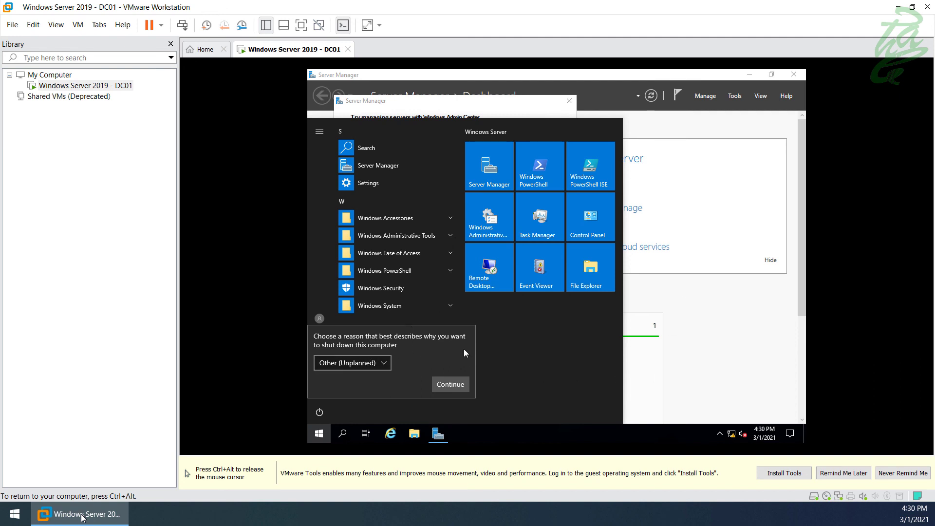
click(373, 363)
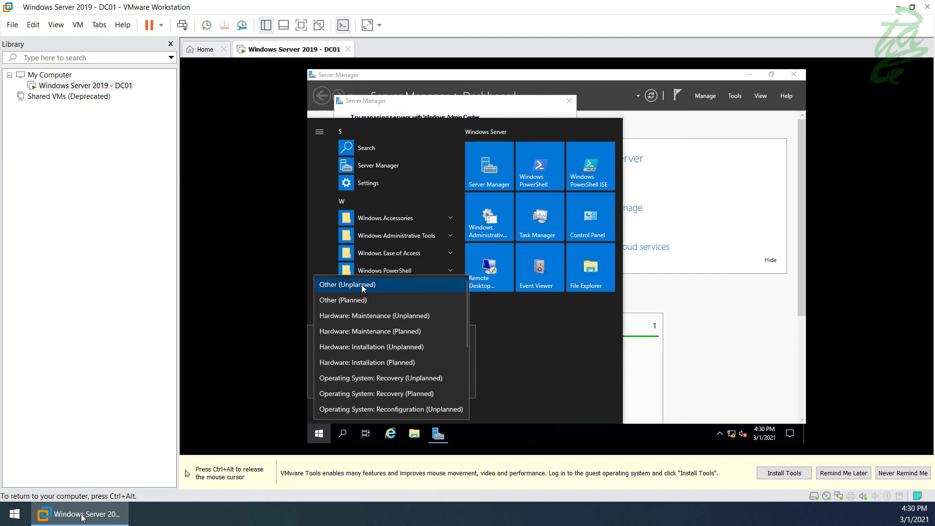
click(363, 285)
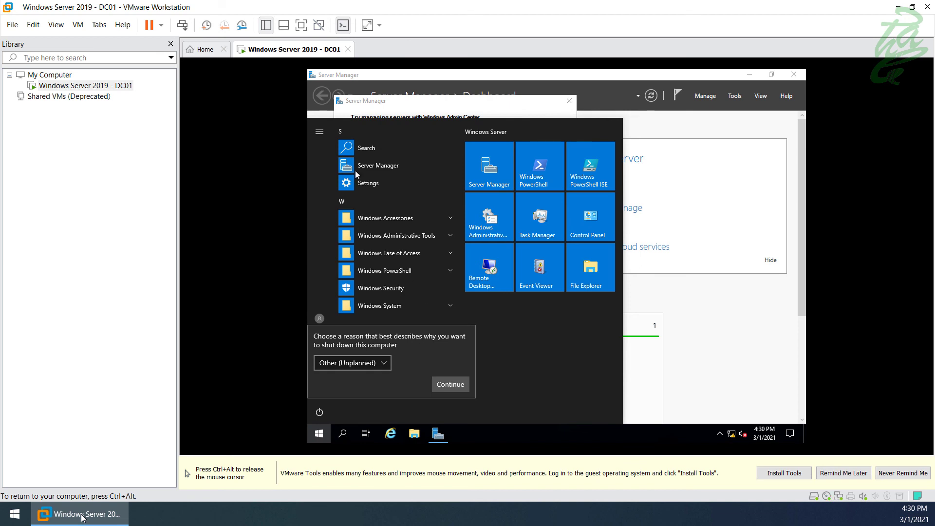
key(ctrl+alt)
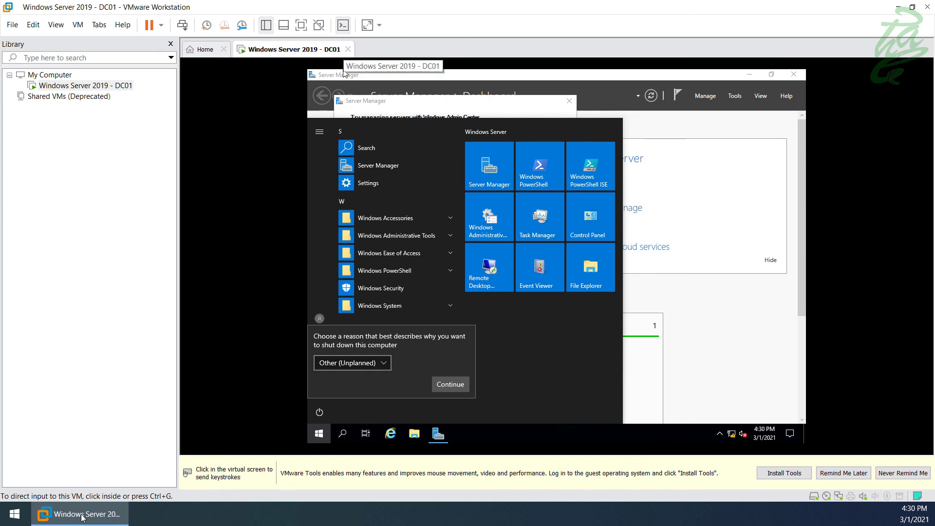
- Return input to the DC01 VM and dismiss the open Start menu and shutdown prompt
right_click(308, 48)
mouse_move(341, 70)
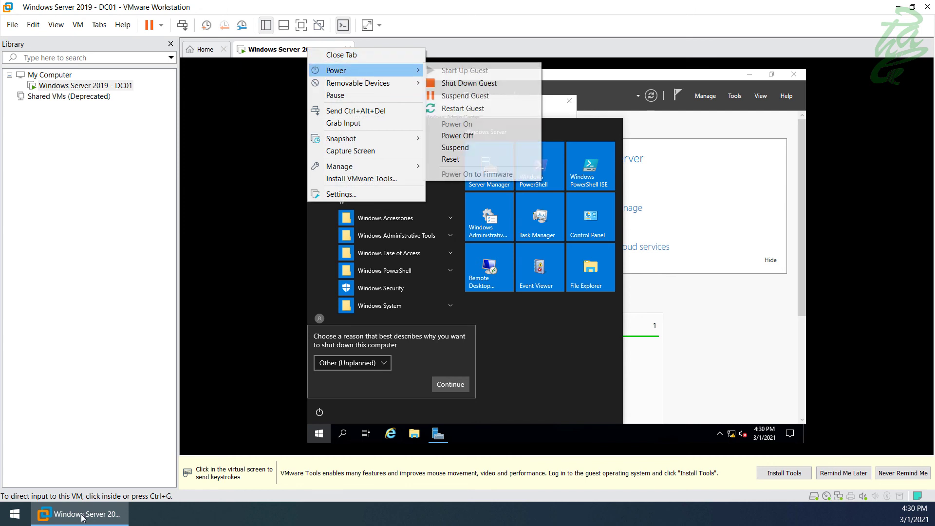
click(422, 320)
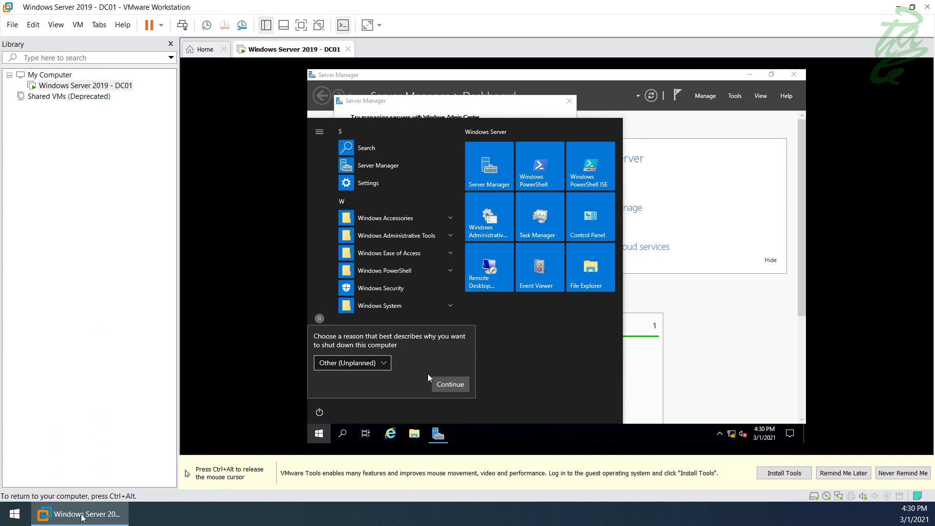
click(319, 434)
- Shut down the server via Power > Shut down, continuing past the Other (Unplanned) reason prompt
click(319, 433)
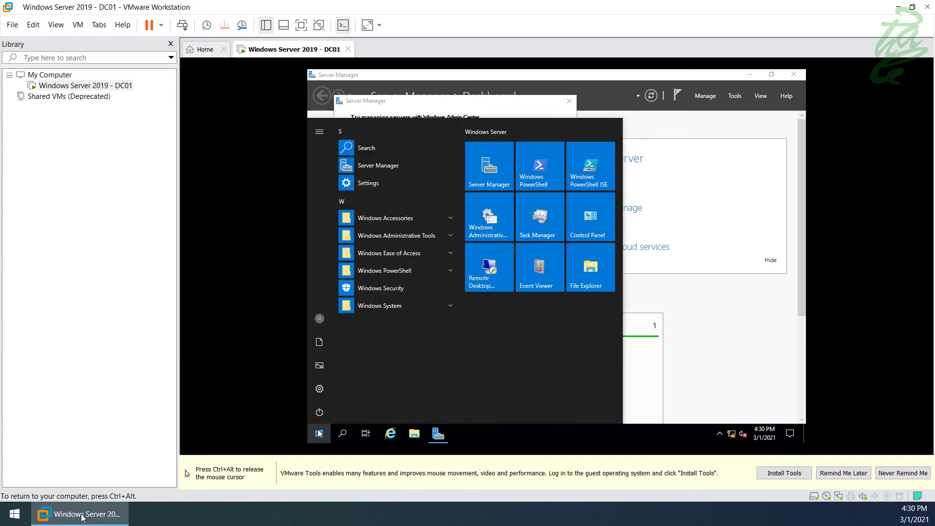
click(319, 414)
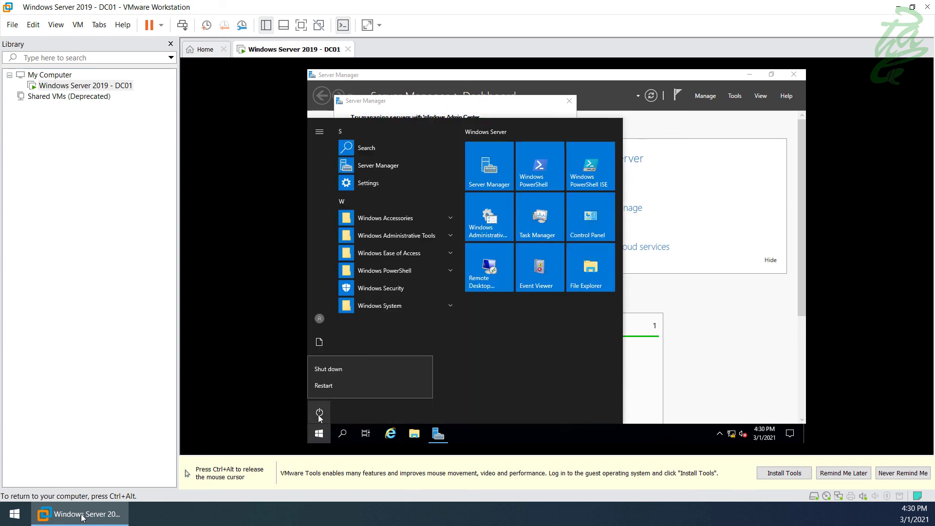
click(346, 371)
click(462, 384)
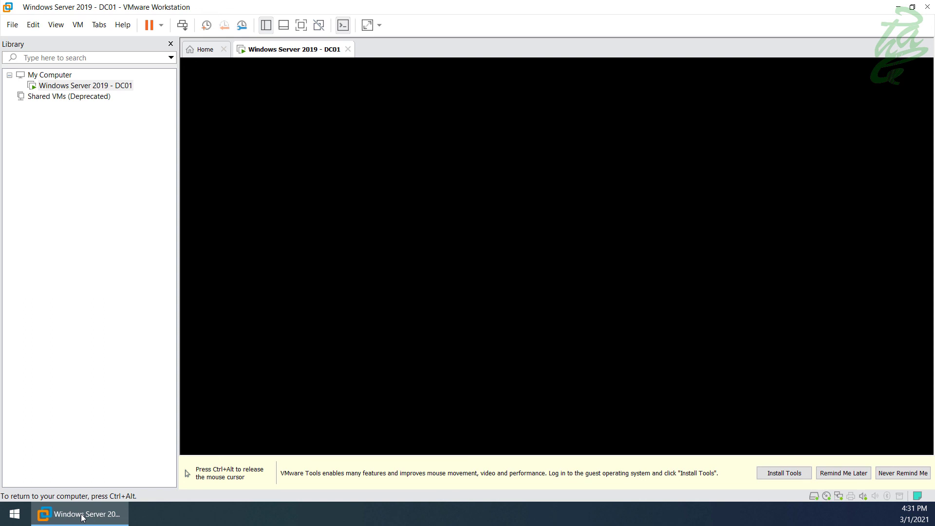
key(ctrl+alt)
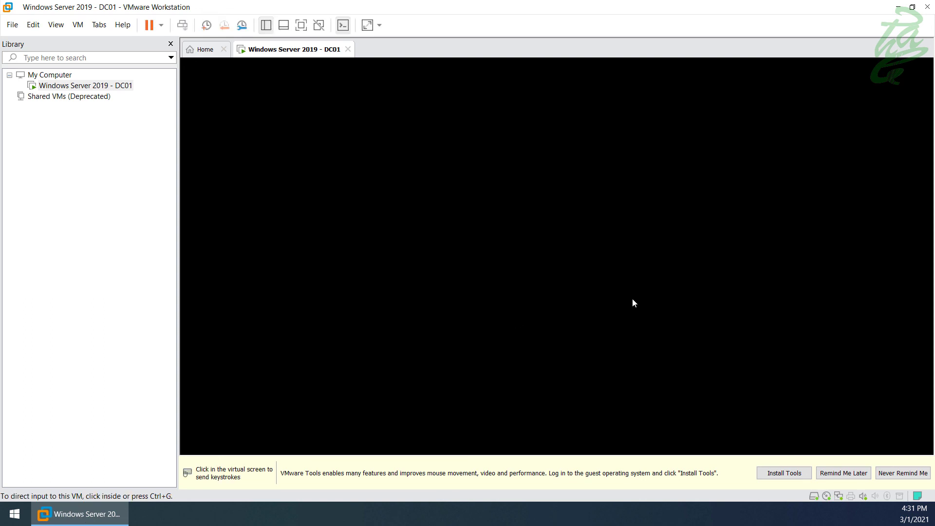